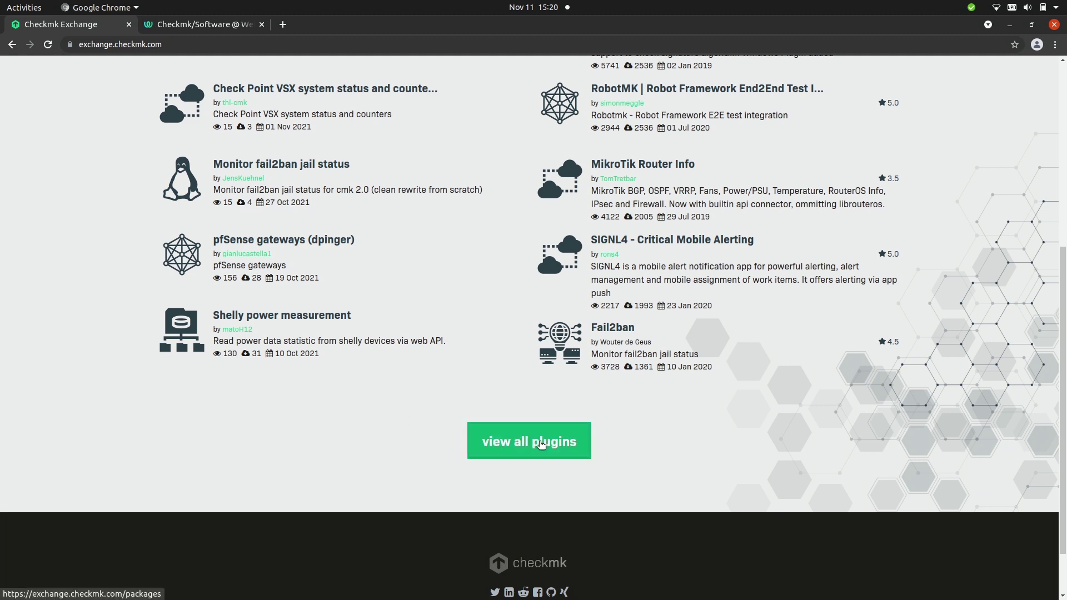
Search all Checkmk Exchange plugins for 'language' and open the Language pack: Dutch page.
{"action": "left_click", "coordinate": [541, 443]}
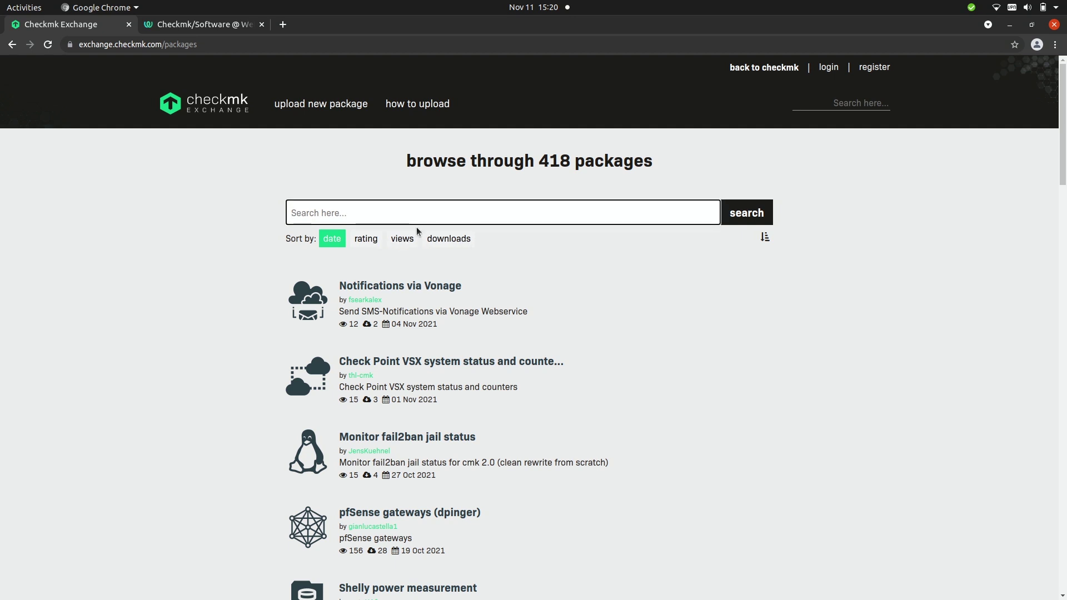
{"action": "type", "text": "language"}
{"action": "key", "text": "Return"}
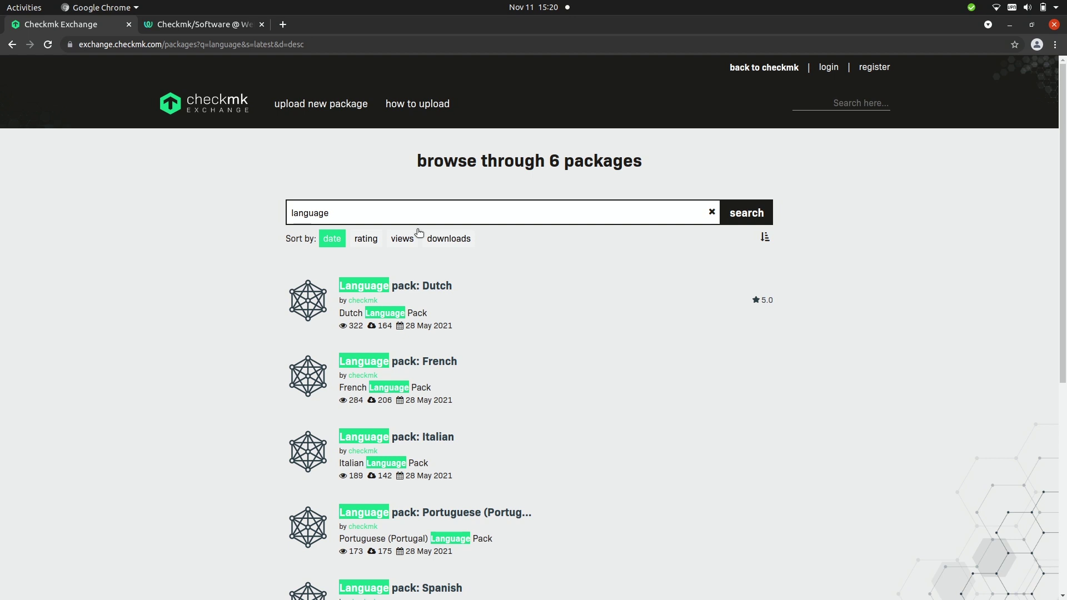
{"action": "scroll", "coordinate": [425, 239], "scroll_direction": "down", "scroll_amount": 2}
{"action": "scroll", "coordinate": [503, 270], "scroll_direction": "down", "scroll_amount": 6}
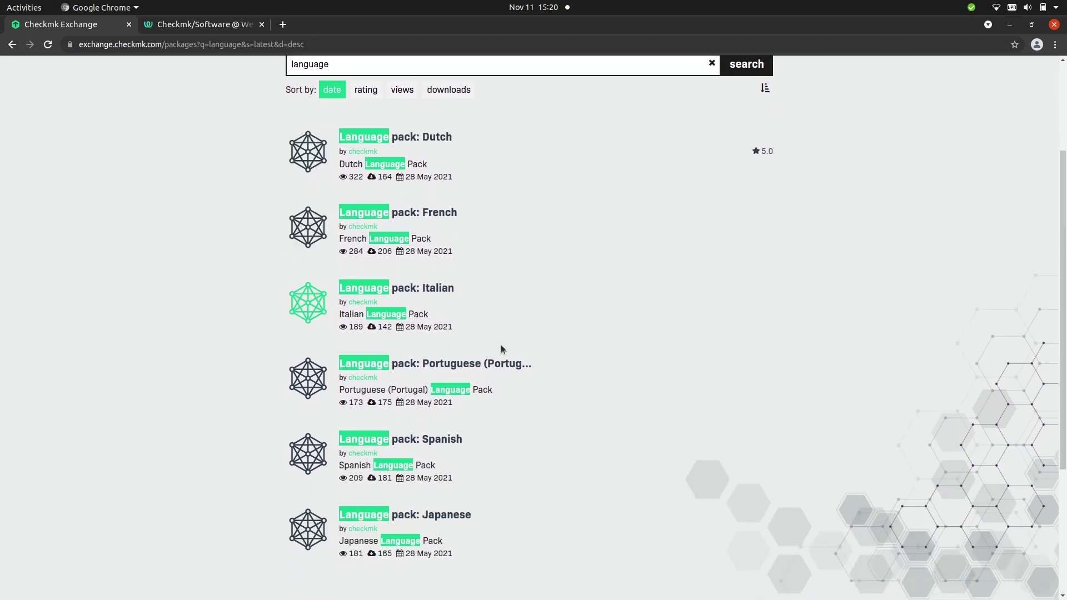
{"action": "scroll", "coordinate": [478, 383], "scroll_direction": "up", "scroll_amount": 6}
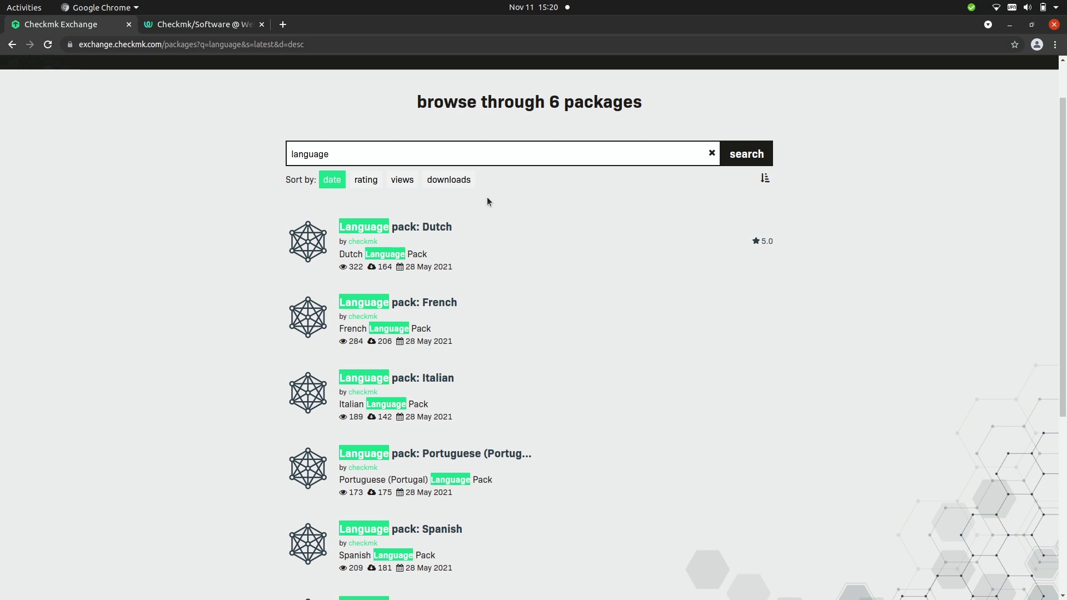
{"action": "left_click", "coordinate": [431, 228]}
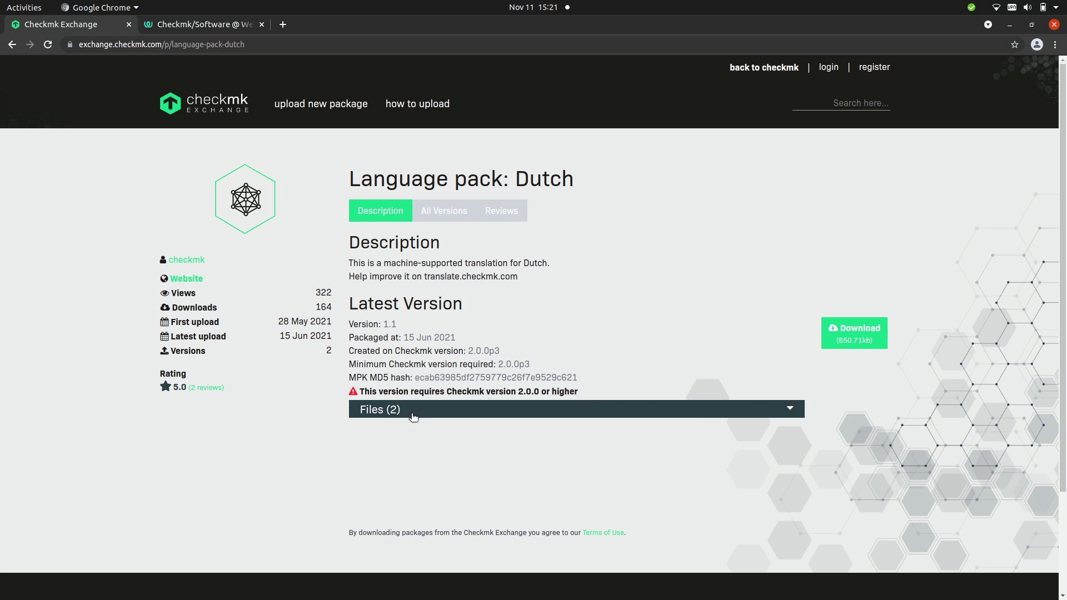
Expand the 'Files (2)' list to reveal nl/LC_MESSAGES/multisite.mo and nl/alias.
{"action": "left_click", "coordinate": [414, 415]}
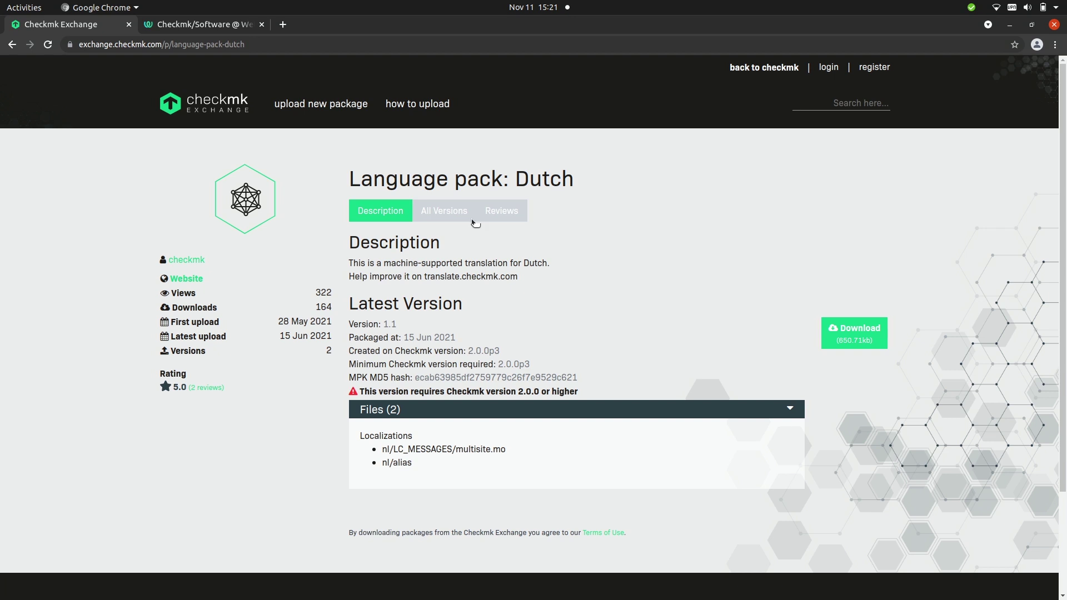
{"action": "left_click", "coordinate": [187, 27]}
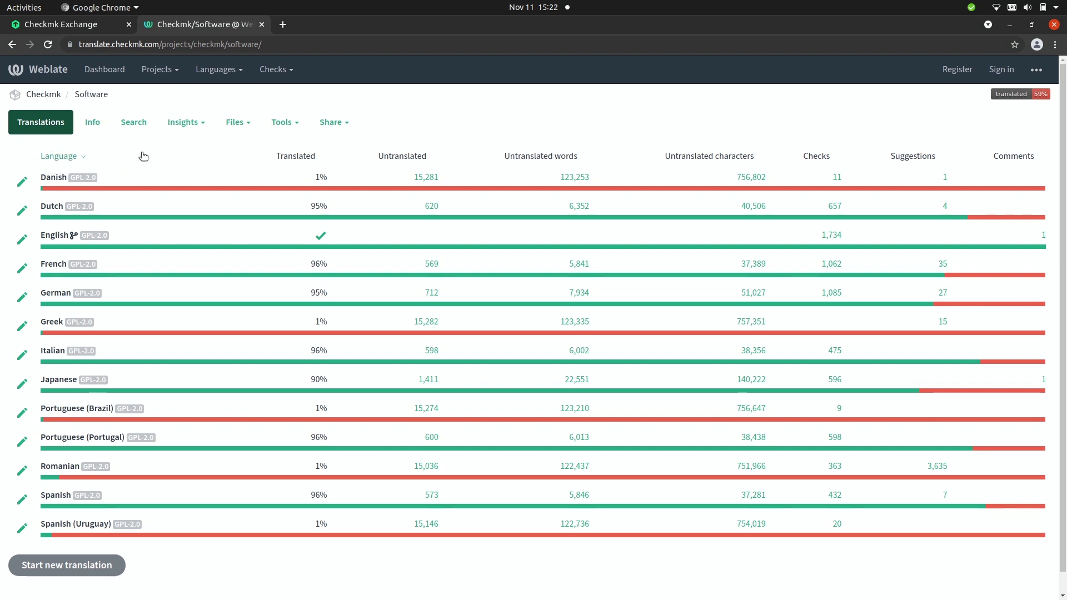
{"action": "left_click", "coordinate": [89, 27]}
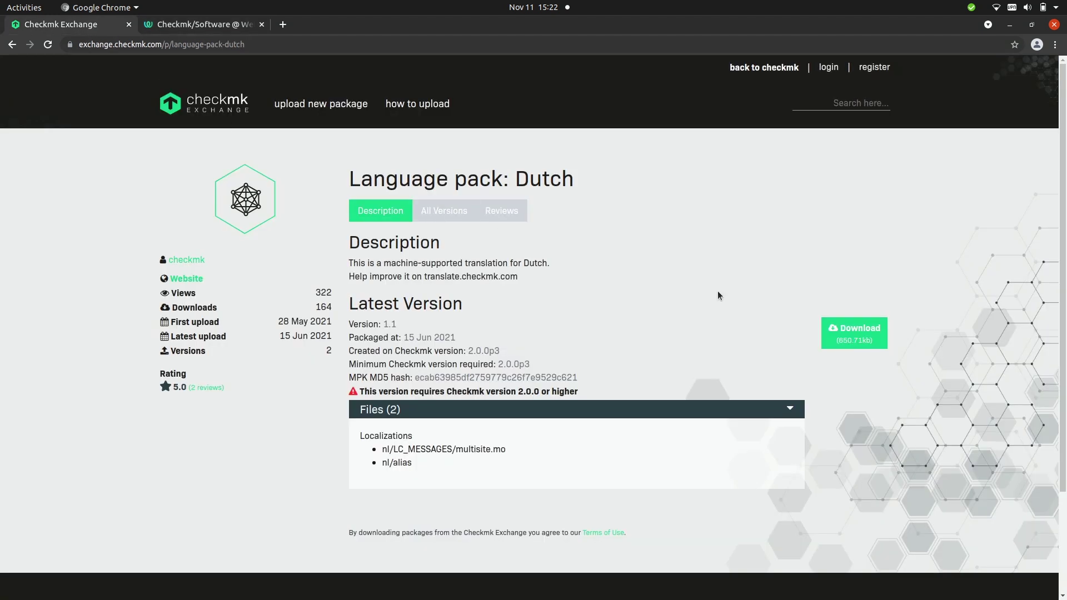
Download the Dutch pack's .mkp file and load the Checkmk site's dashboard in a new tab.
{"action": "left_click", "coordinate": [829, 332]}
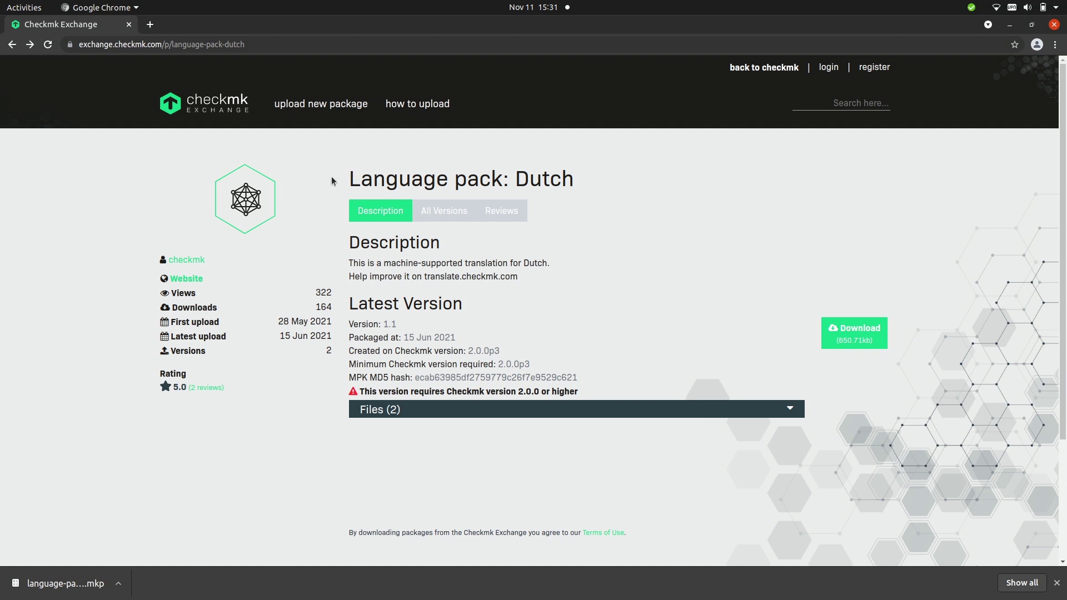
{"action": "left_click", "coordinate": [150, 24]}
{"action": "type", "text": "192.168.10.29/checkmk_server"}
{"action": "key", "text": "Return"}
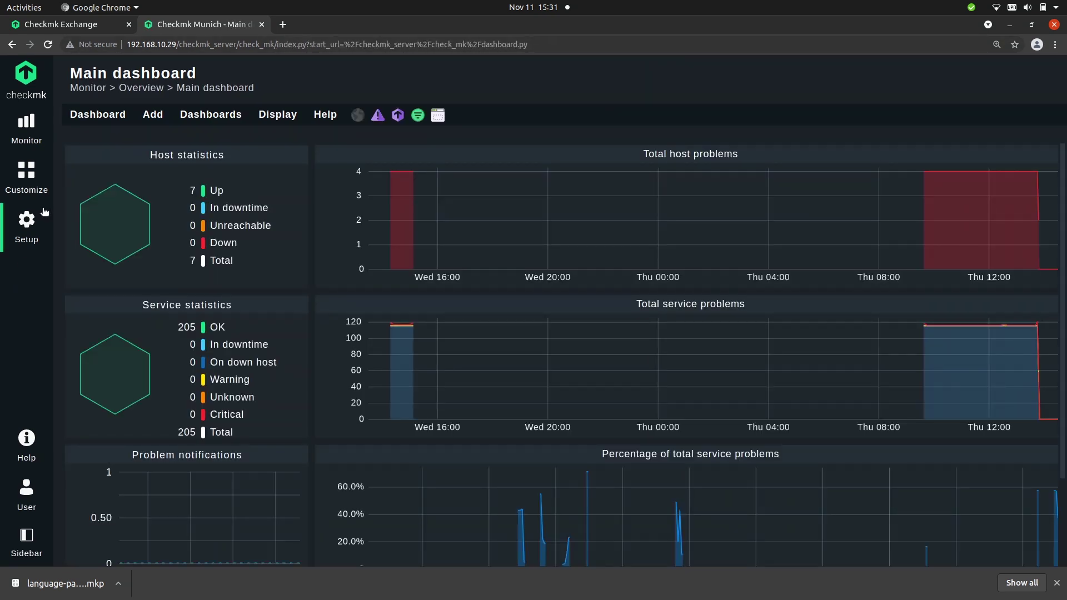
Search Setup for 'extension' and go to the Extension packages page.
{"action": "left_click", "coordinate": [29, 230]}
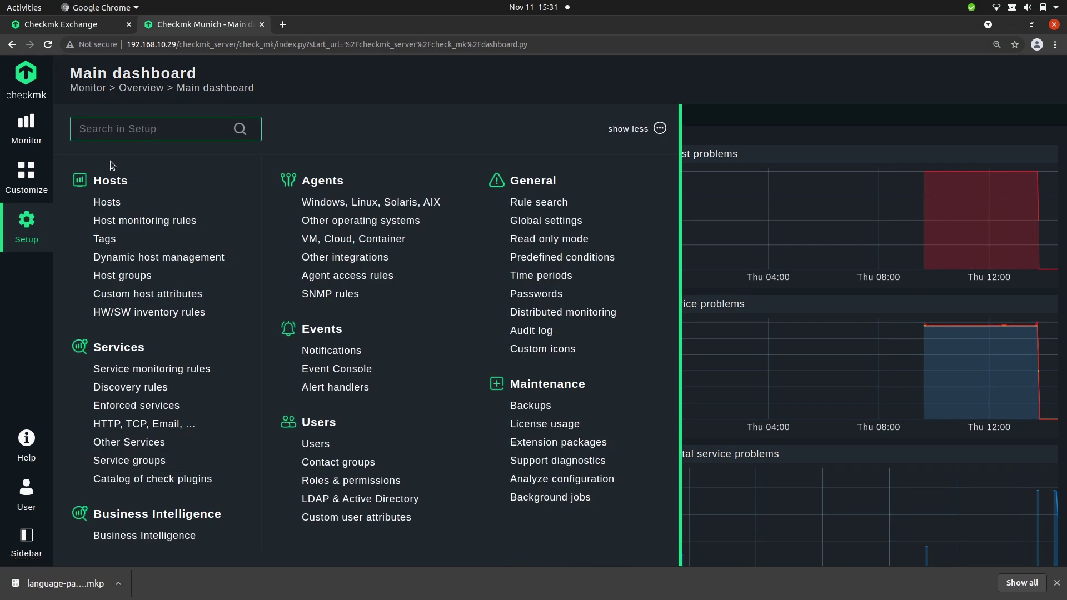
{"action": "type", "text": "ext"}
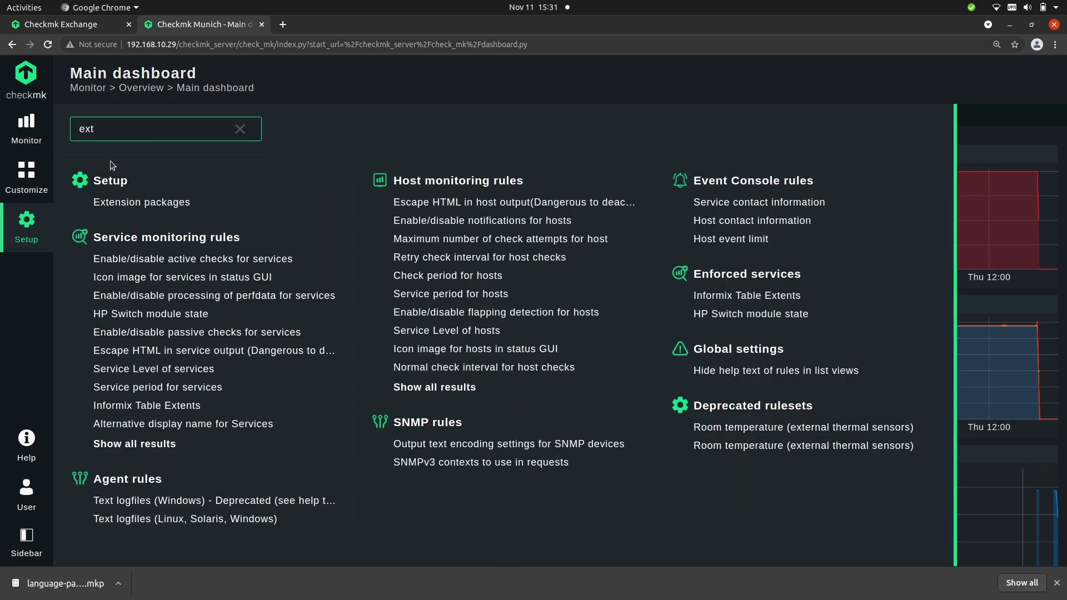
{"action": "type", "text": "ension"}
{"action": "left_click", "coordinate": [126, 207]}
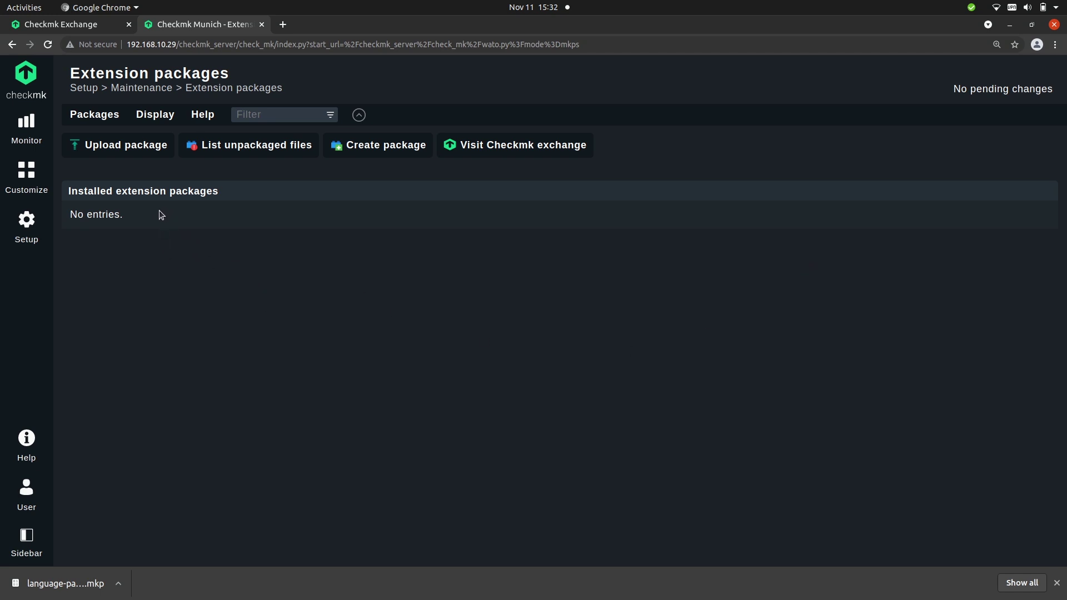
Upload and install language_pack_dutch-1.1.mkp from the Downloads folder.
{"action": "left_click", "coordinate": [110, 144]}
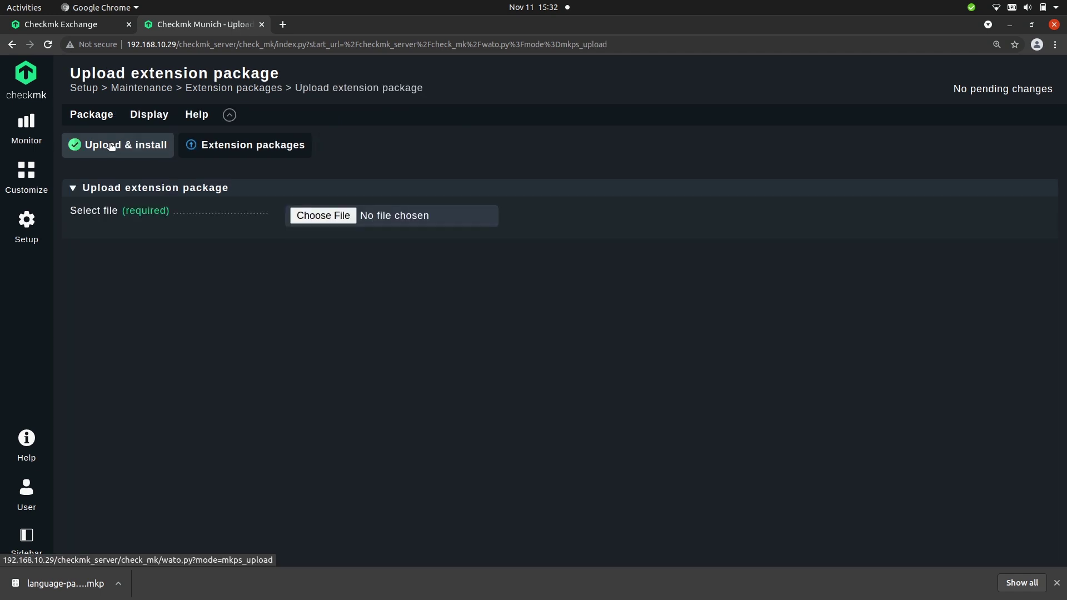
{"action": "left_click", "coordinate": [325, 218]}
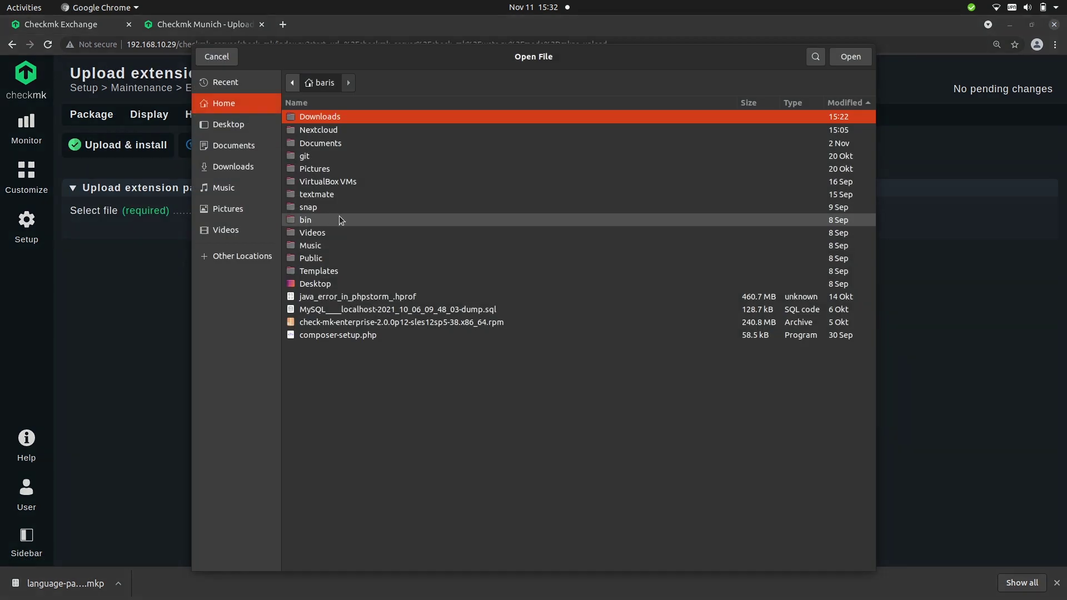
{"action": "left_click", "coordinate": [236, 168]}
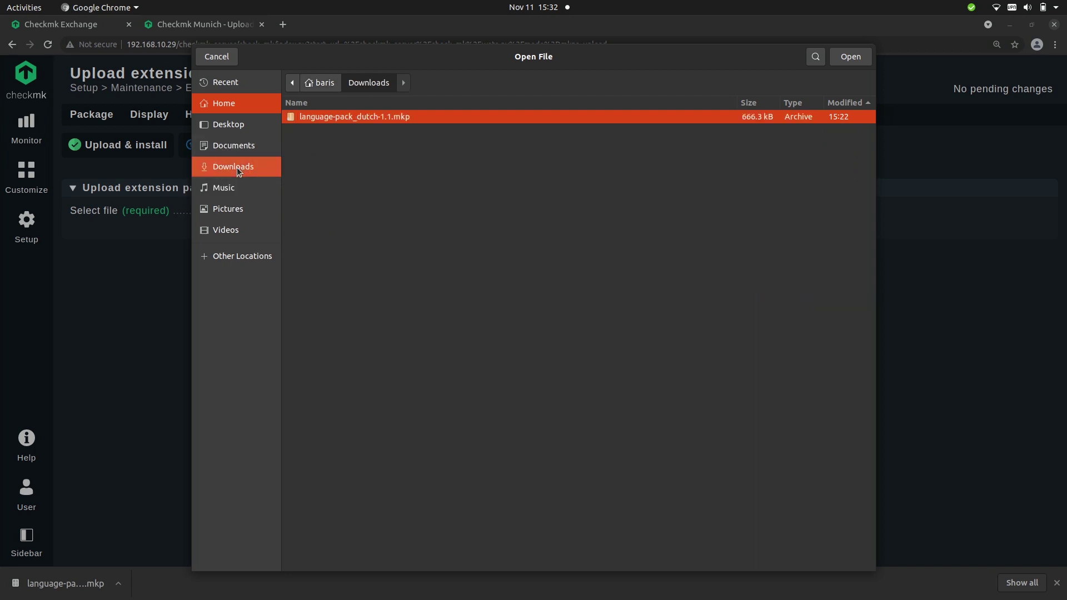
{"action": "double_click", "coordinate": [329, 116]}
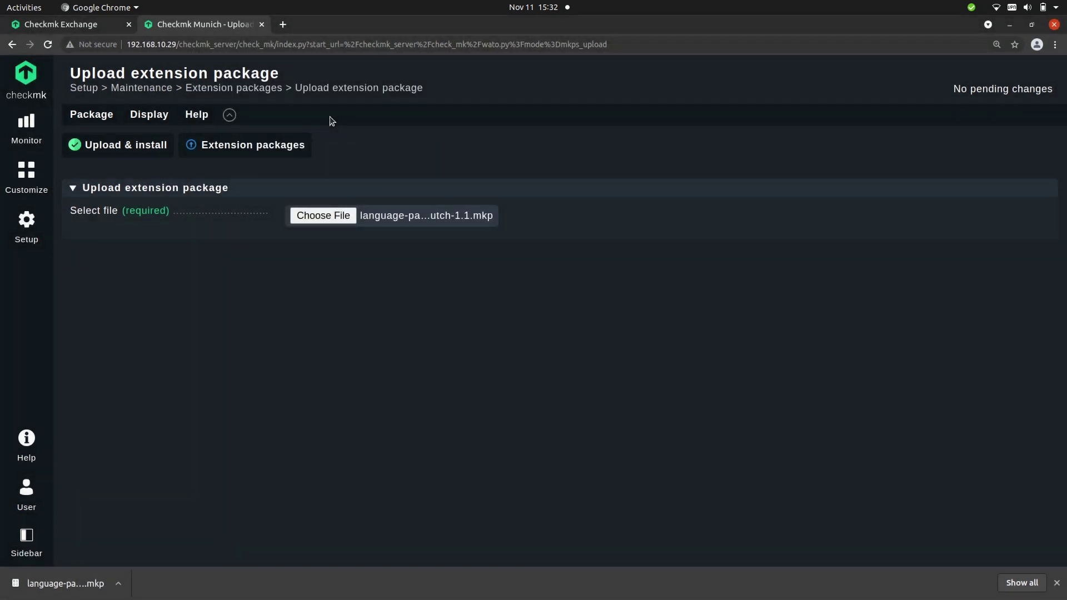
{"action": "left_click", "coordinate": [116, 145]}
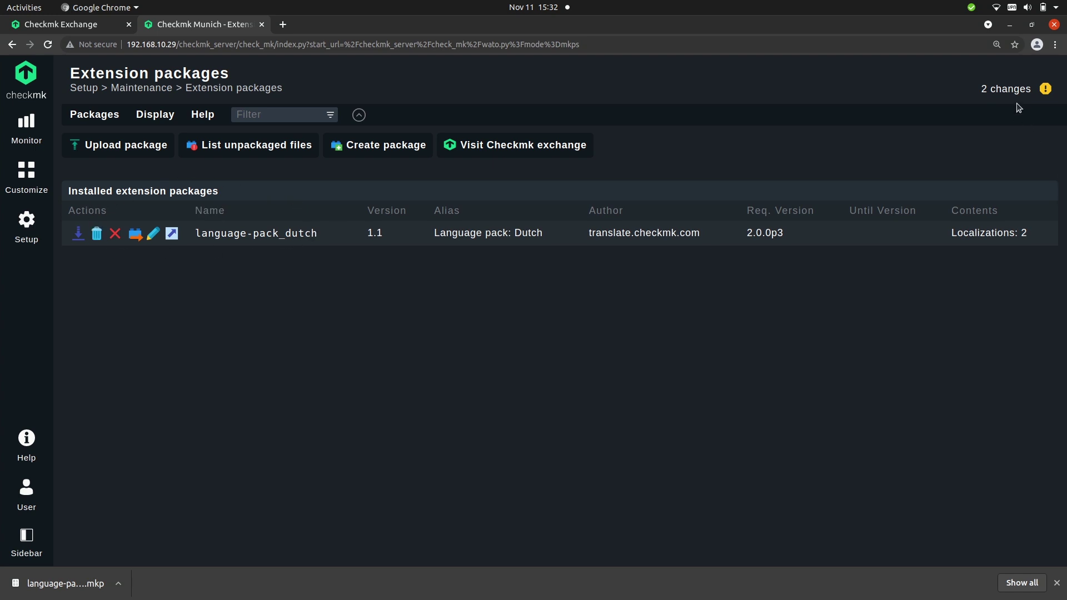
Activate the 2 pending changes on the Munich and New York sites.
{"action": "left_click", "coordinate": [1004, 88]}
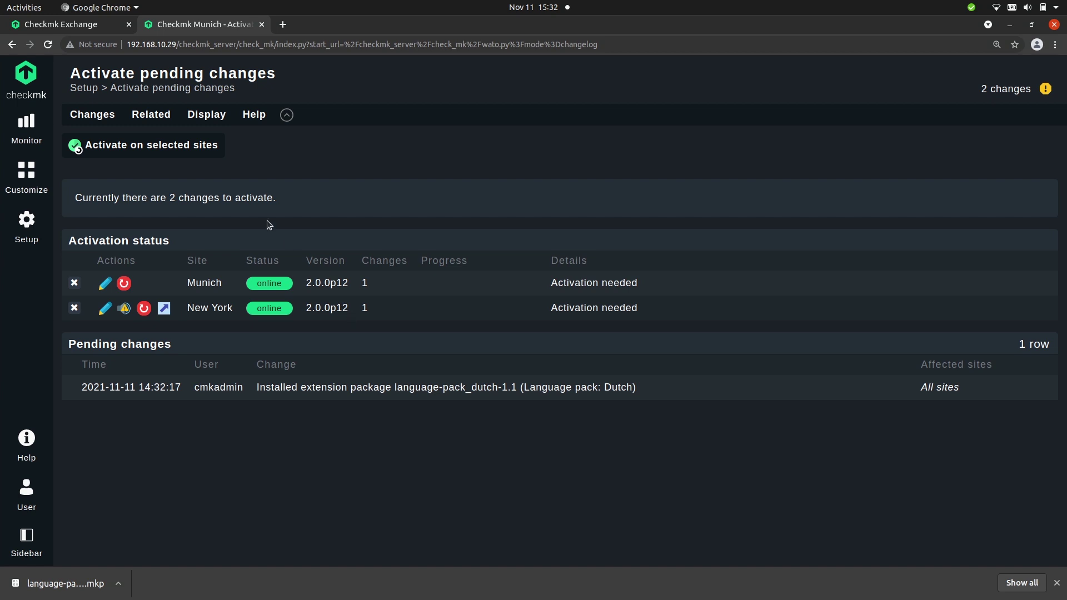
{"action": "left_click", "coordinate": [164, 145]}
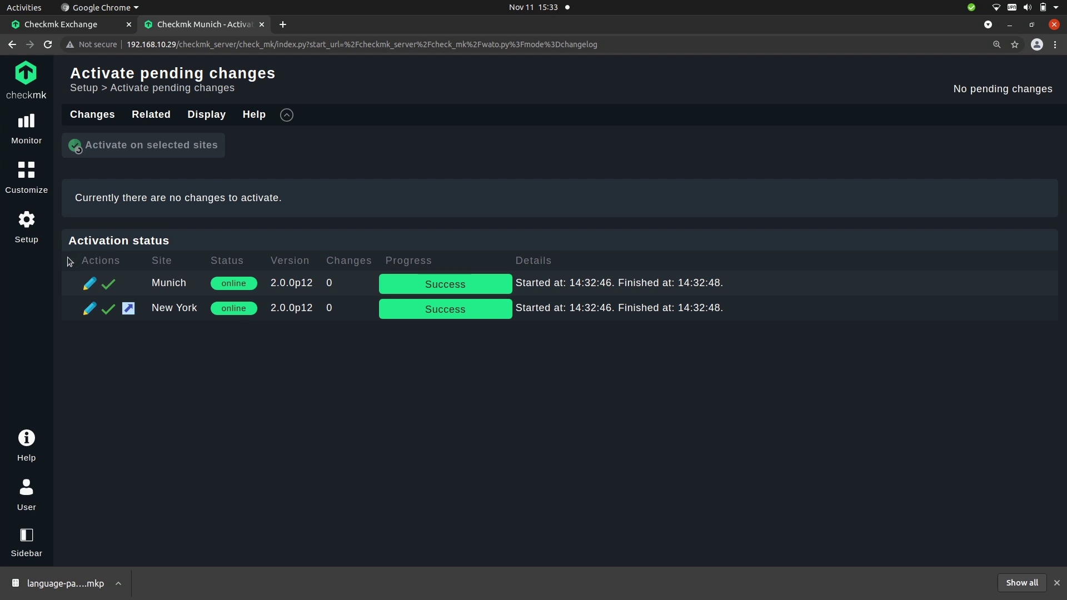
Return to Extension packages via Setup search and edit language-pack_dutch's properties.
{"action": "left_click", "coordinate": [23, 225]}
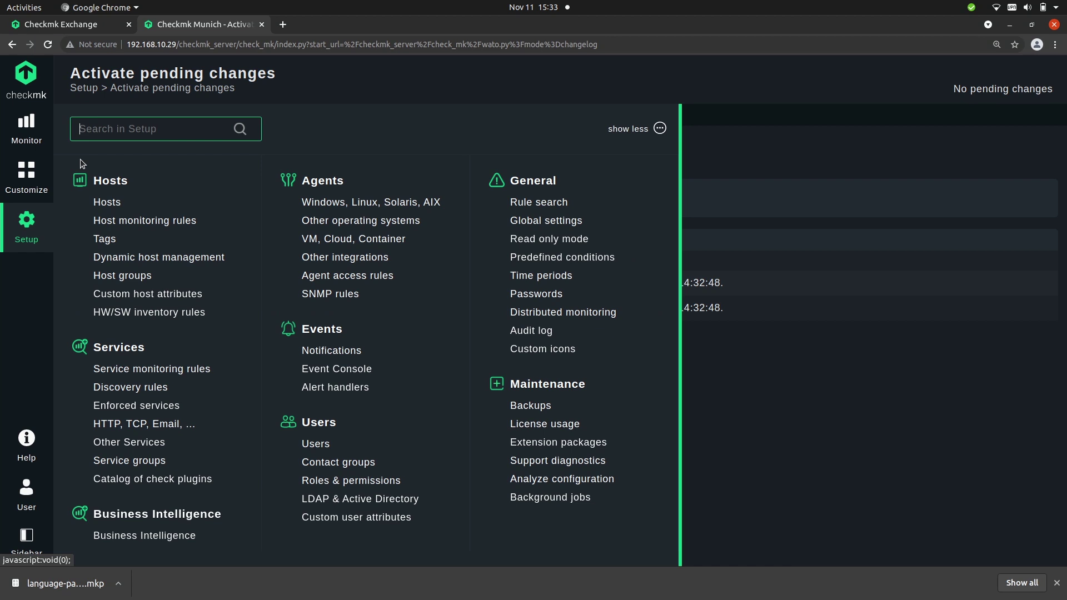
{"action": "type", "text": "extension"}
{"action": "left_click", "coordinate": [161, 201]}
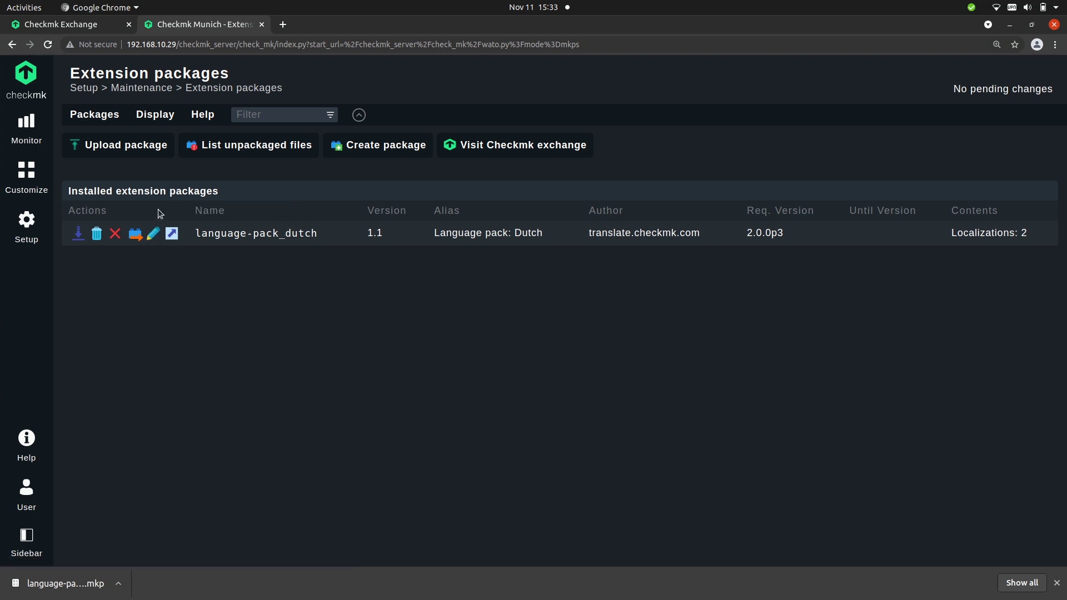
{"action": "left_click", "coordinate": [154, 234]}
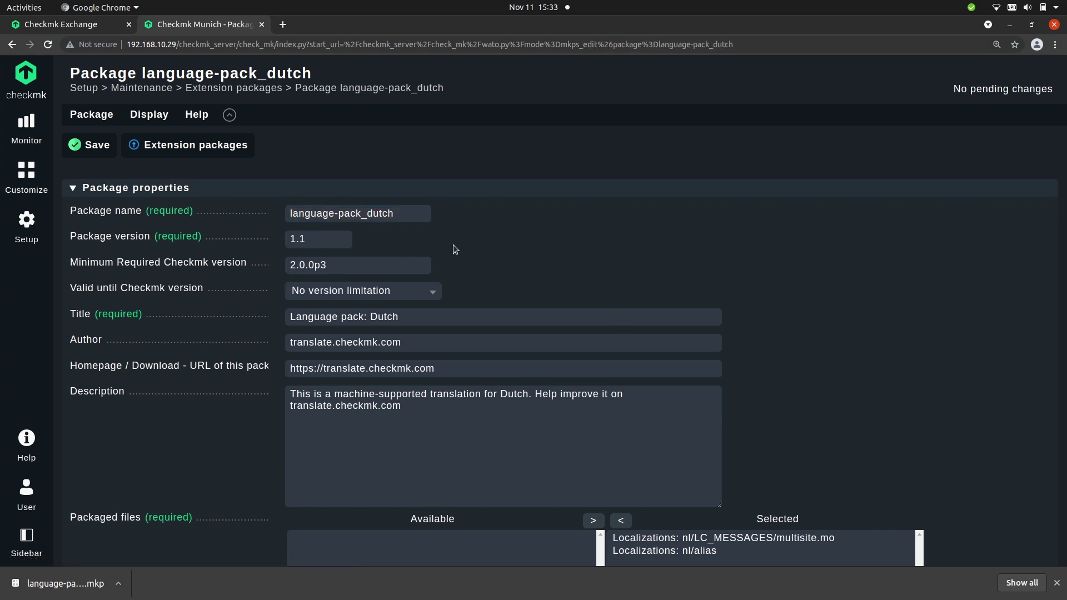
Change the language-pack_dutch package version from 1.1 to 1.2 and save.
{"action": "scroll", "coordinate": [600, 225], "scroll_direction": "down", "scroll_amount": 3}
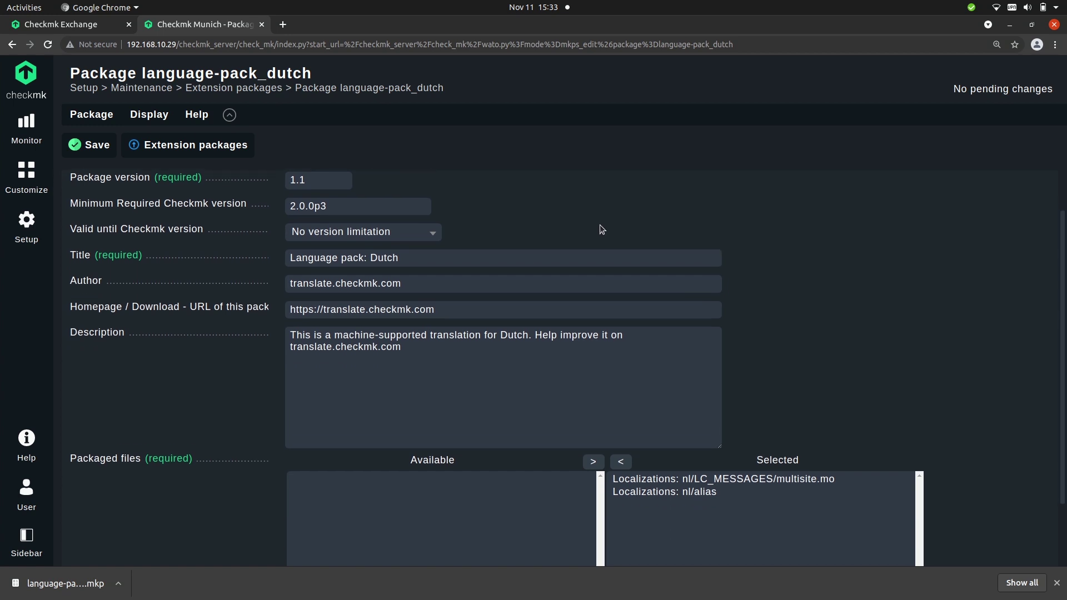
{"action": "scroll", "coordinate": [767, 323], "scroll_direction": "up", "scroll_amount": 2}
{"action": "scroll", "coordinate": [753, 346], "scroll_direction": "down", "scroll_amount": 2}
{"action": "scroll", "coordinate": [550, 383], "scroll_direction": "up", "scroll_amount": 1}
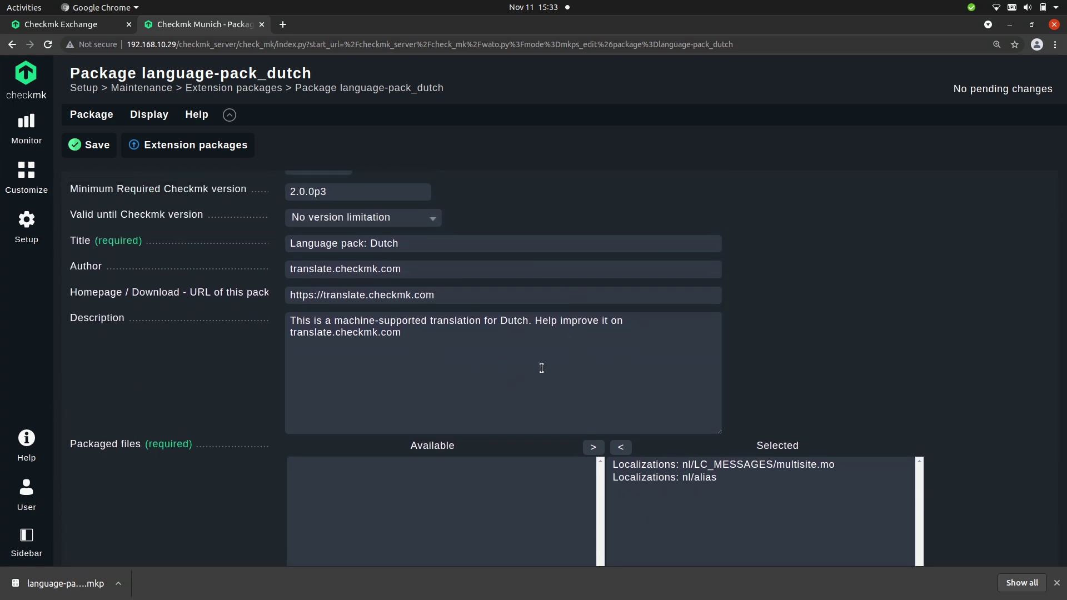
{"action": "scroll", "coordinate": [528, 366], "scroll_direction": "up", "scroll_amount": 1}
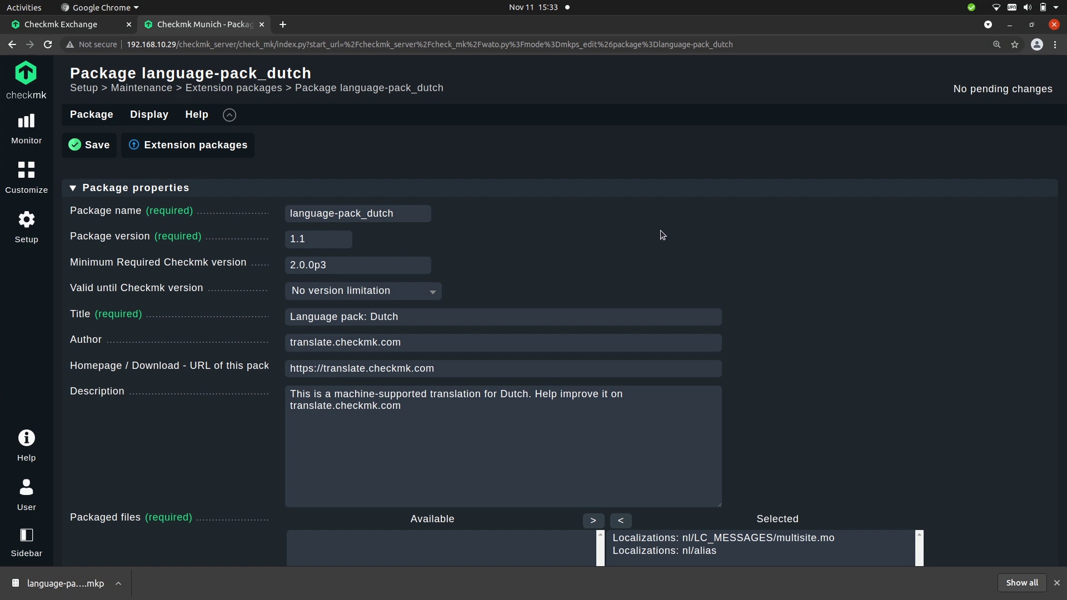
{"action": "scroll", "coordinate": [661, 243], "scroll_direction": "down", "scroll_amount": 1}
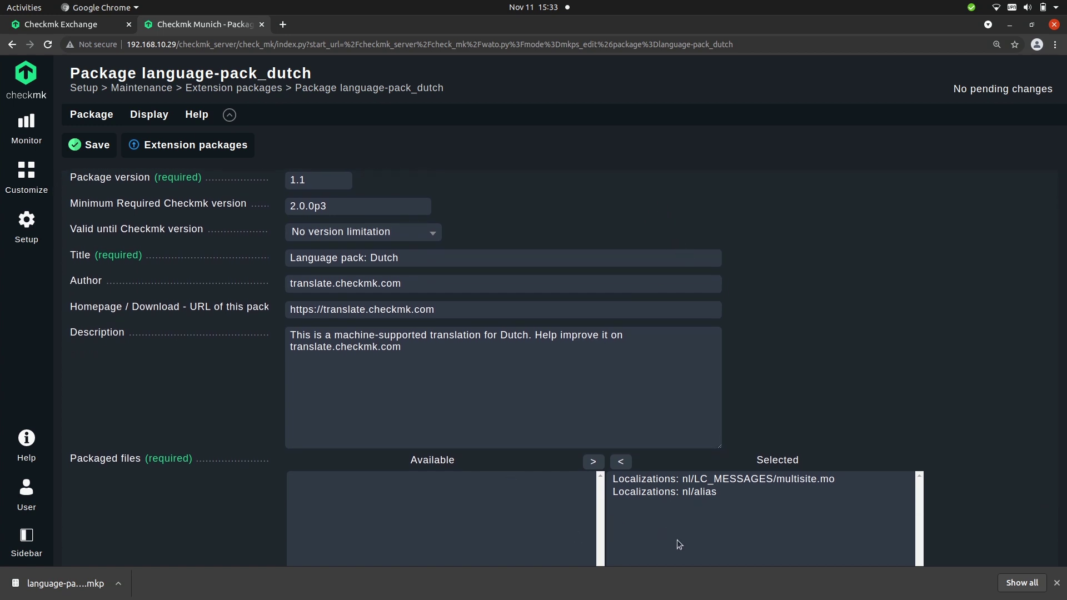
{"action": "scroll", "coordinate": [349, 223], "scroll_direction": "up", "scroll_amount": 1}
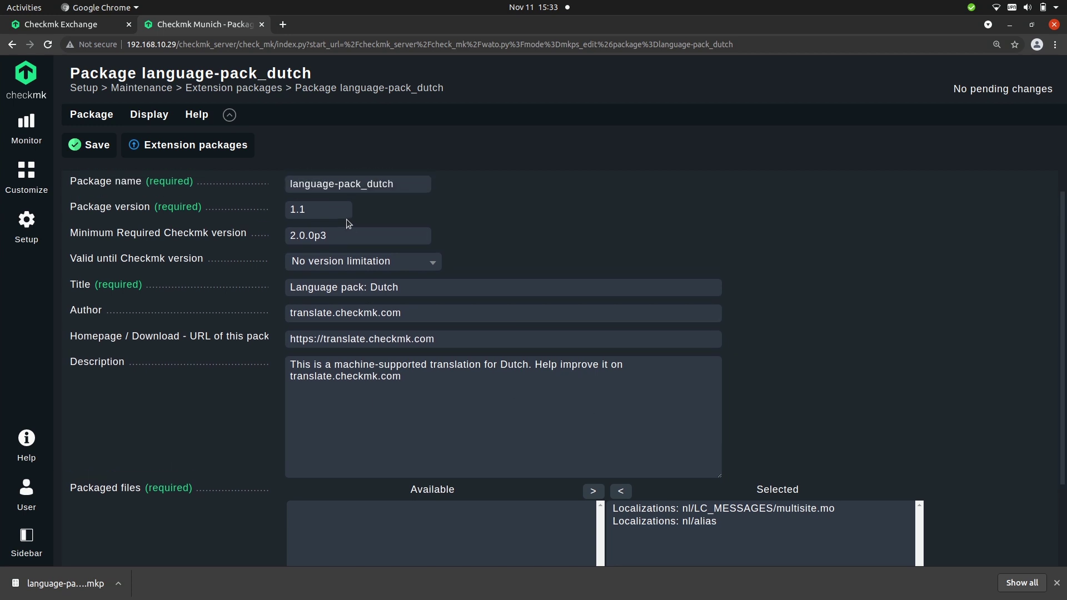
{"action": "left_click", "coordinate": [318, 207]}
{"action": "type", "text": "2"}
{"action": "scroll", "coordinate": [413, 243], "scroll_direction": "up", "scroll_amount": 1}
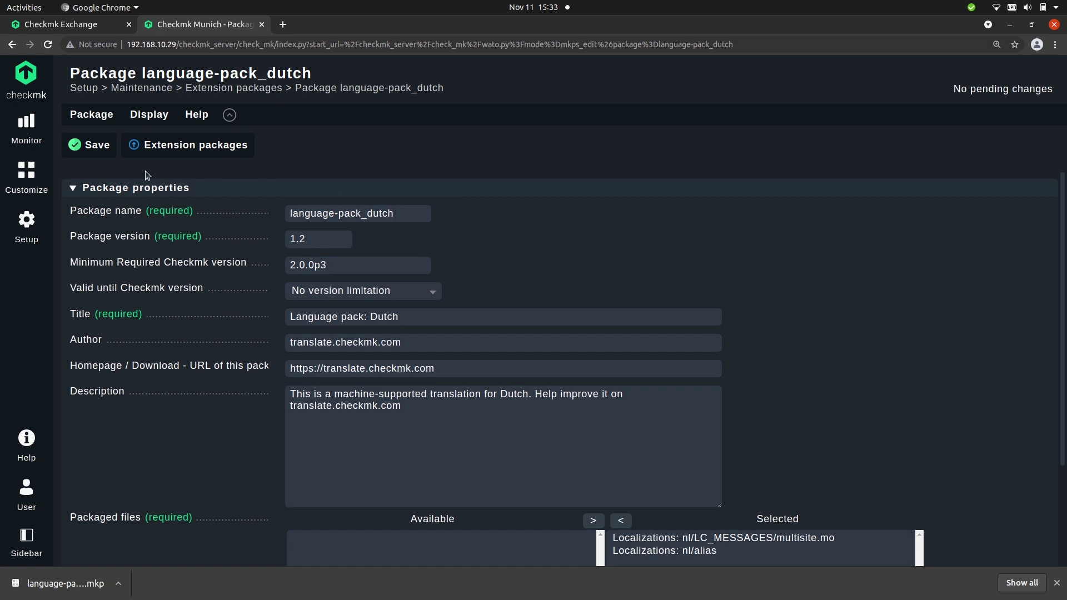
{"action": "left_click", "coordinate": [89, 150]}
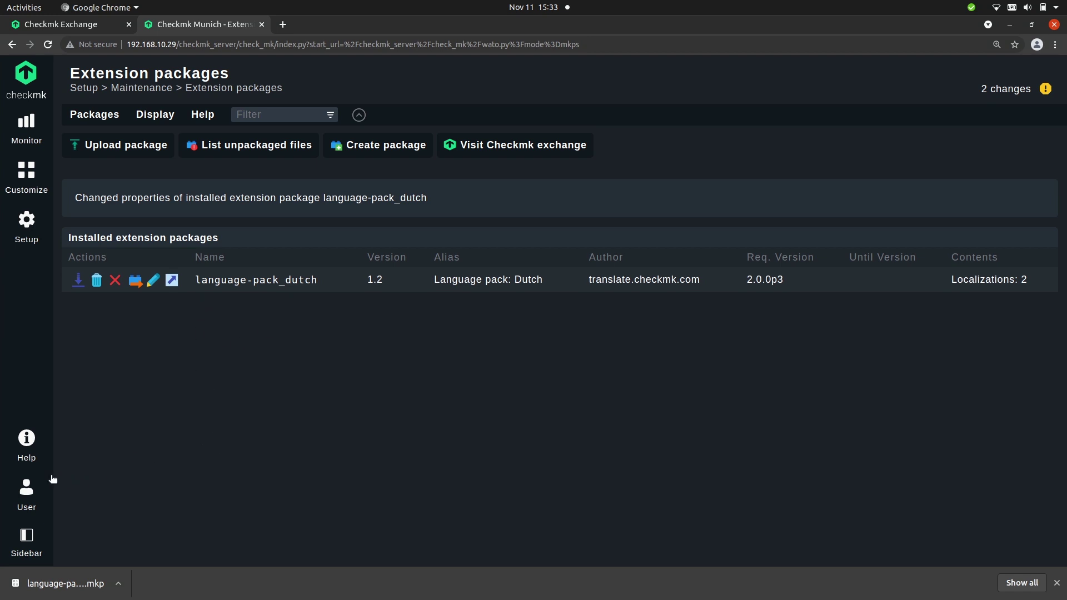
Set the user profile language to Dutch (machine-supported translation) and save it.
{"action": "left_click", "coordinate": [26, 491]}
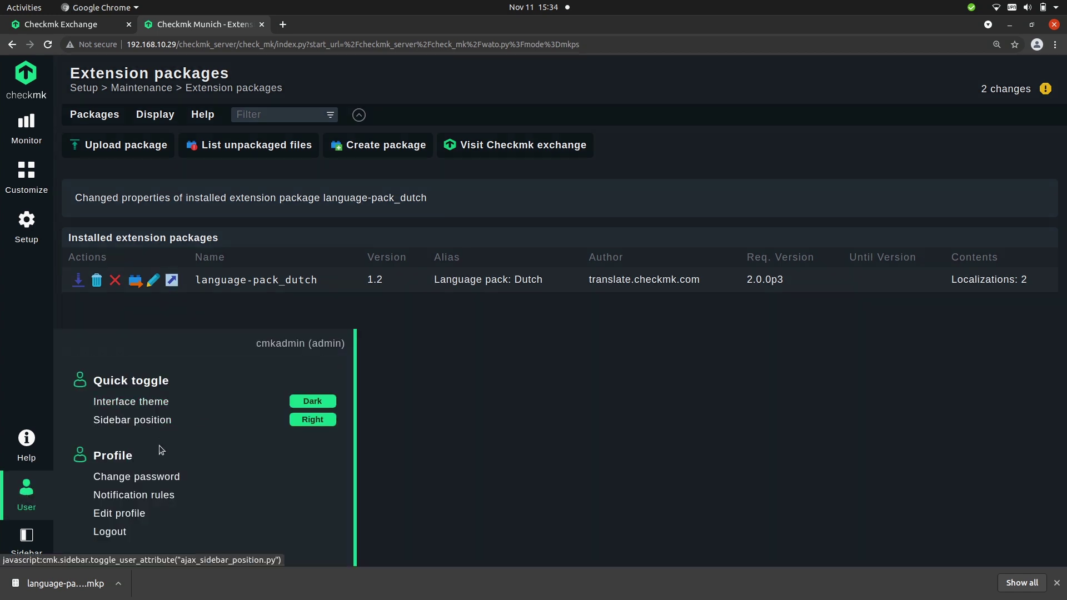
{"action": "left_click", "coordinate": [123, 515]}
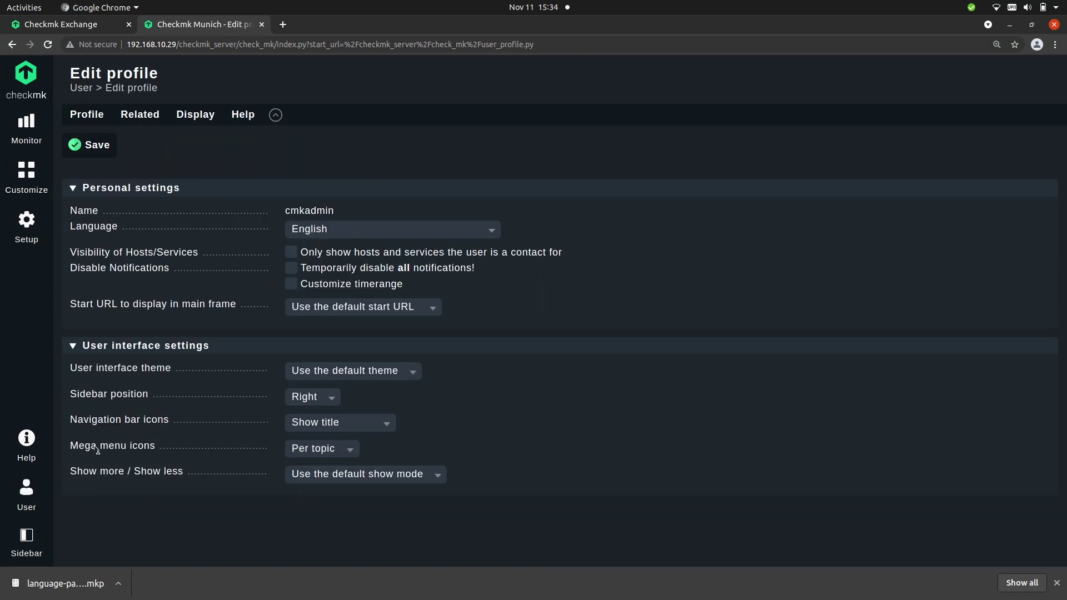
{"action": "left_click", "coordinate": [319, 230]}
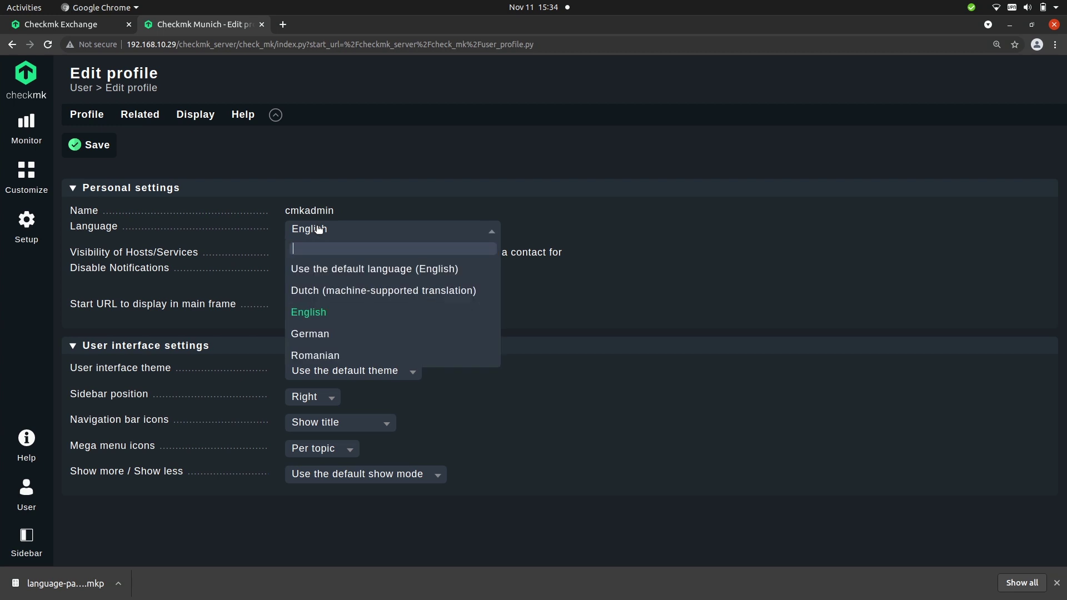
{"action": "left_click", "coordinate": [316, 290]}
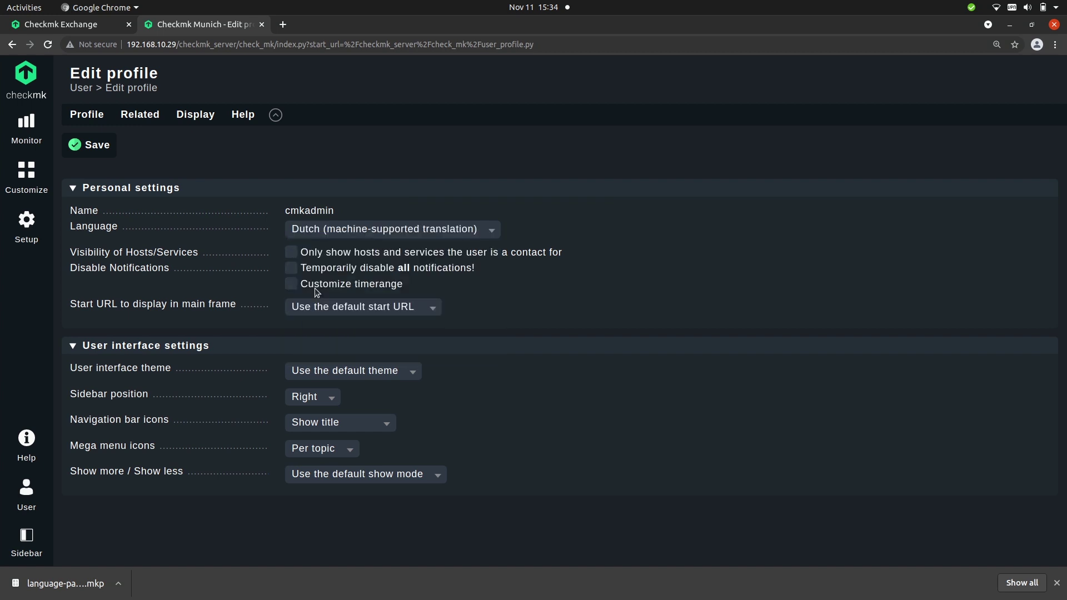
{"action": "left_click", "coordinate": [94, 148]}
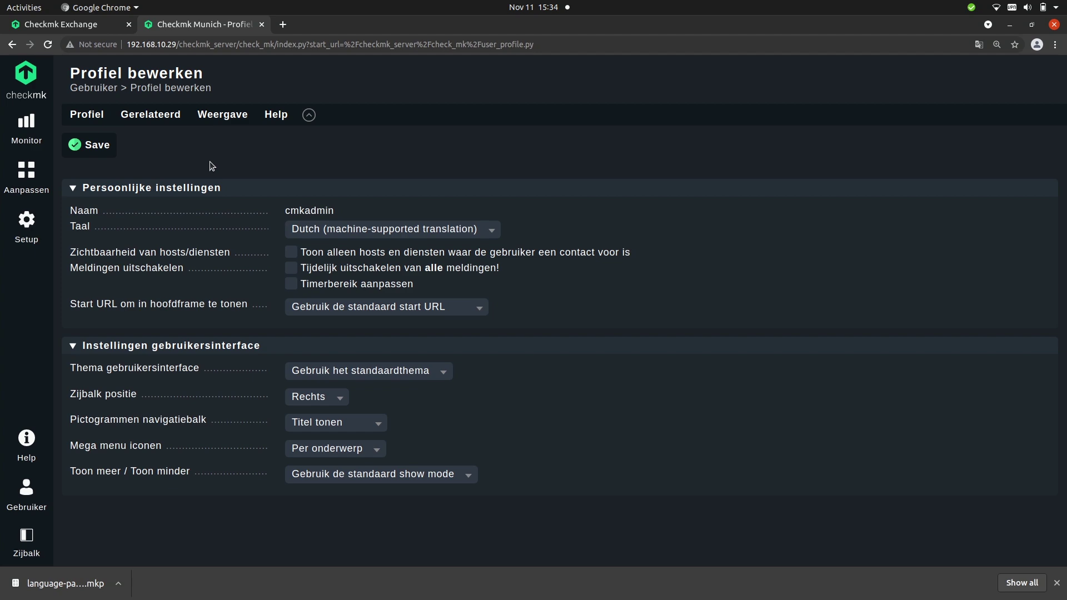
{"action": "key", "text": "alt+Tab"}
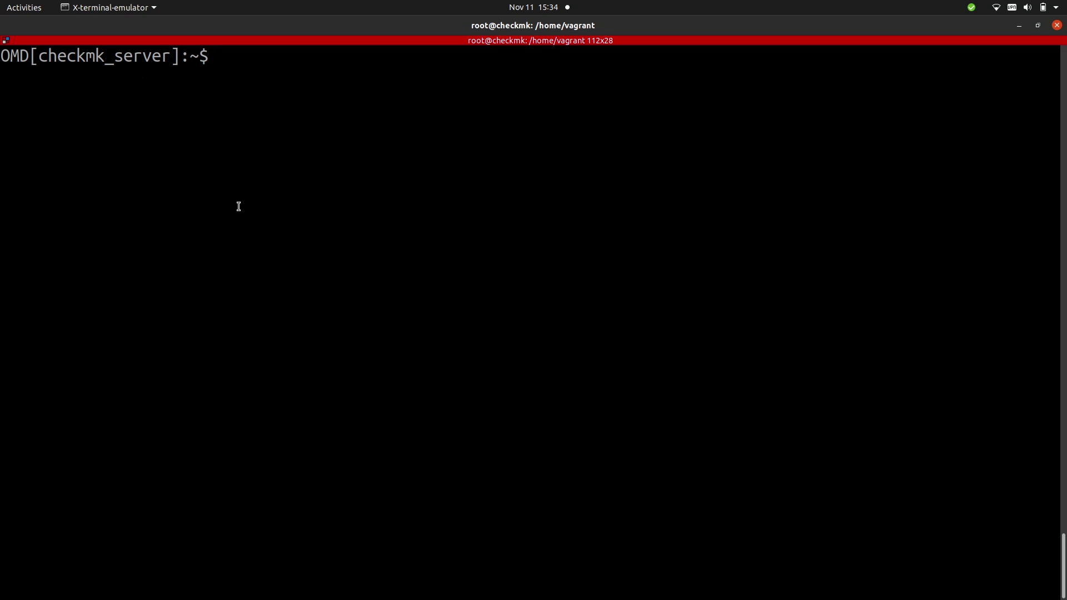
Run mkp for its usage help, then mkp list to see installed packages.
{"action": "type", "text": "mkp"}
{"action": "key", "text": "Return"}
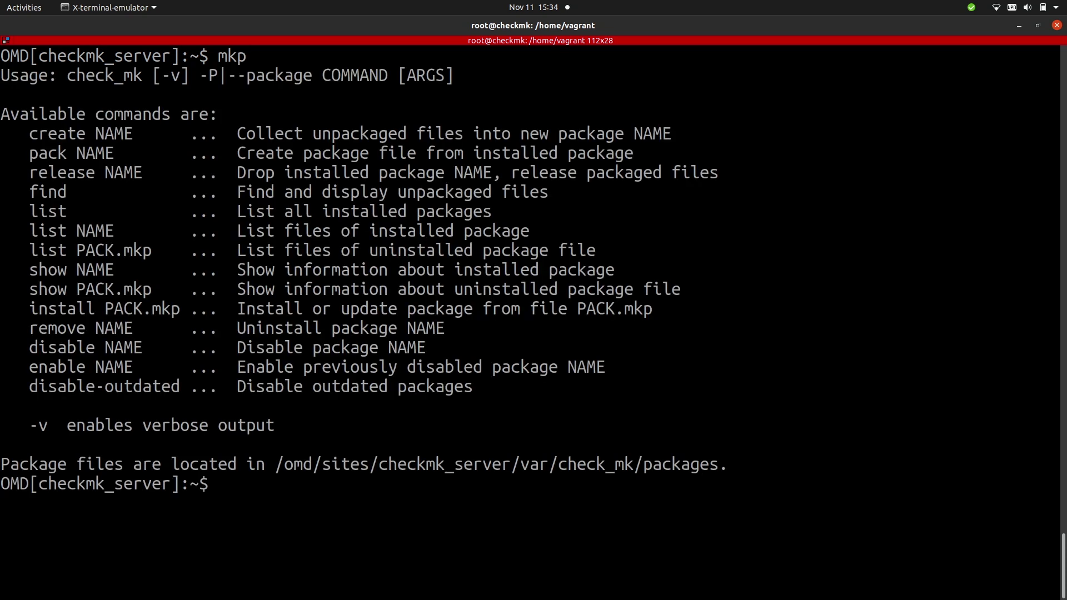
{"action": "type", "text": "mkp list"}
{"action": "key", "text": "Return"}
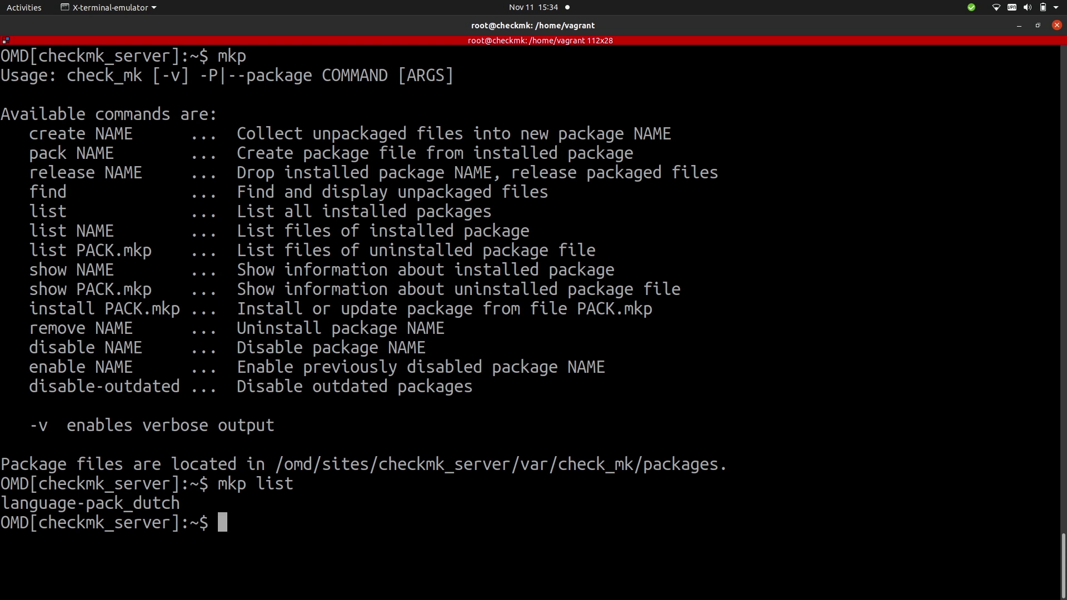
Show the language-pack_dutch package details with mkp show.
{"action": "type", "text": "mkp show"}
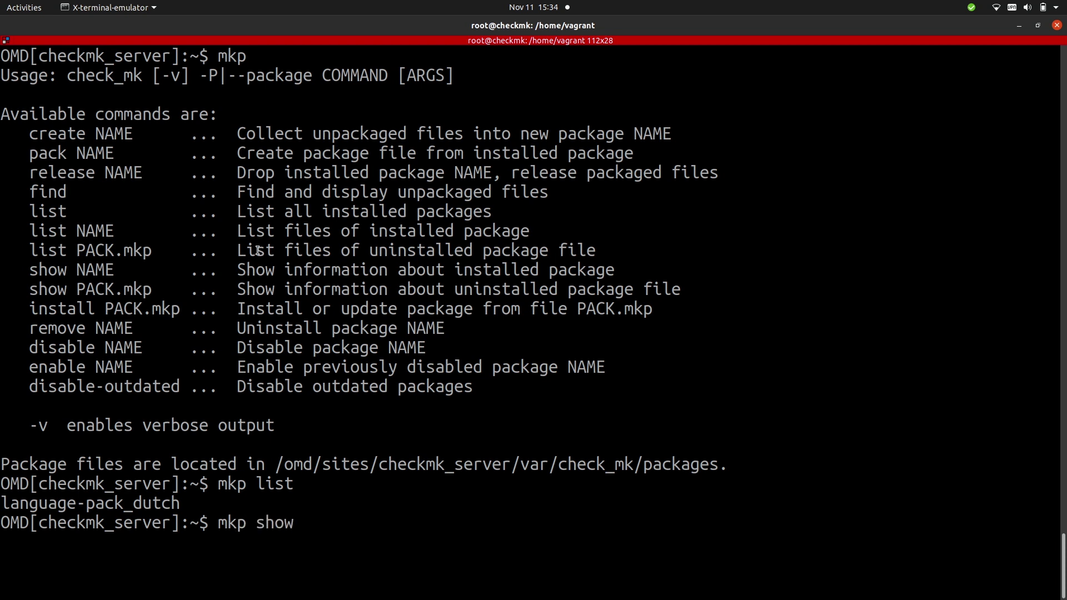
{"action": "left_click_drag", "start_coordinate": [3, 504], "coordinate": [179, 505]}
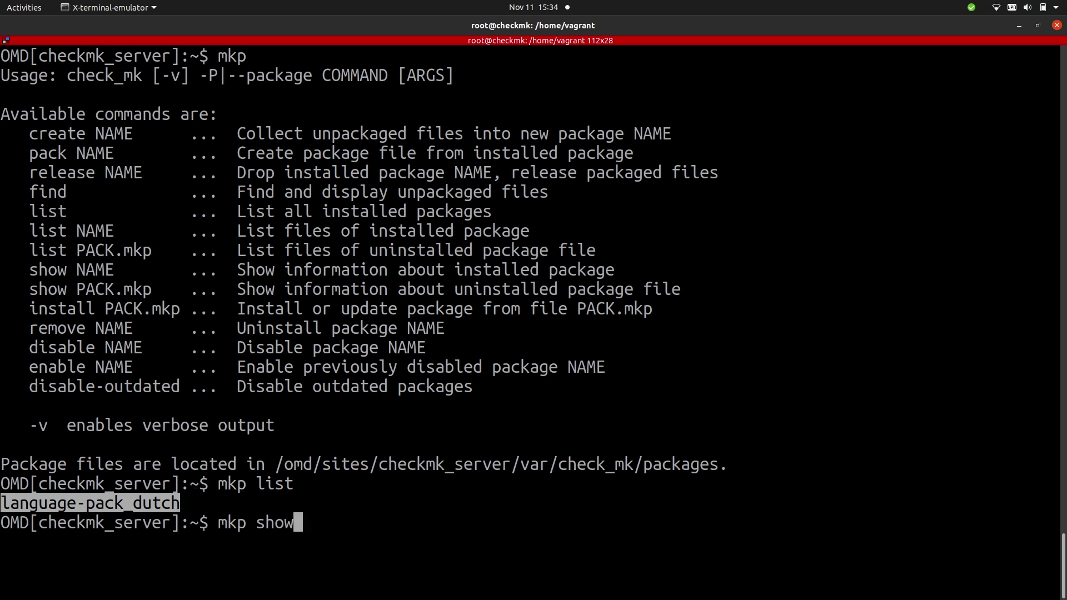
{"action": "middle_click", "coordinate": [191, 497]}
{"action": "key", "text": "Return"}
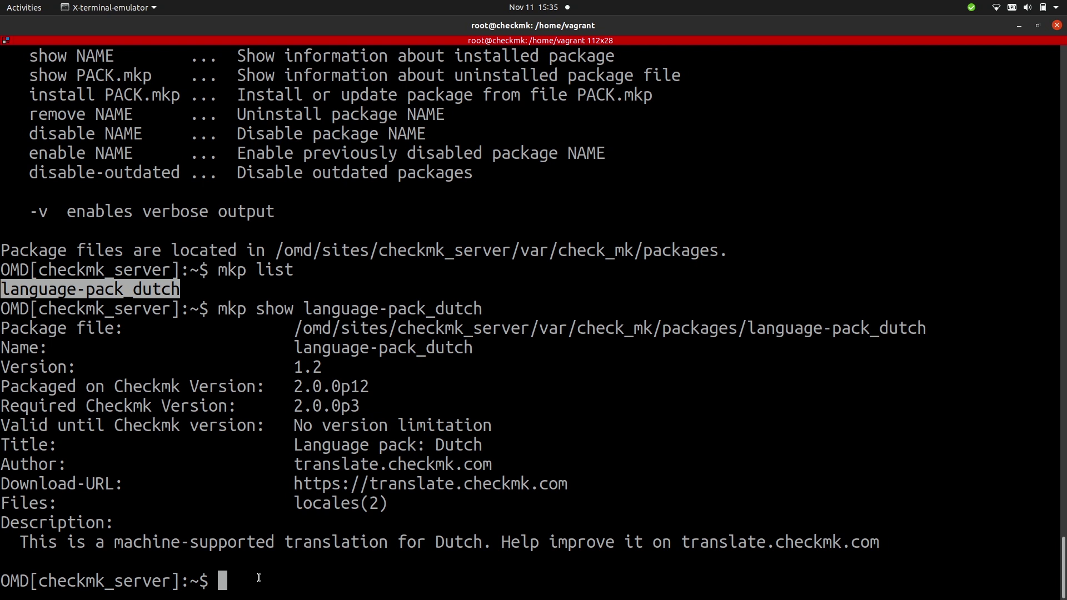
Remove the language-pack_dutch package with mkp remove.
{"action": "type", "text": "mkp remove"}
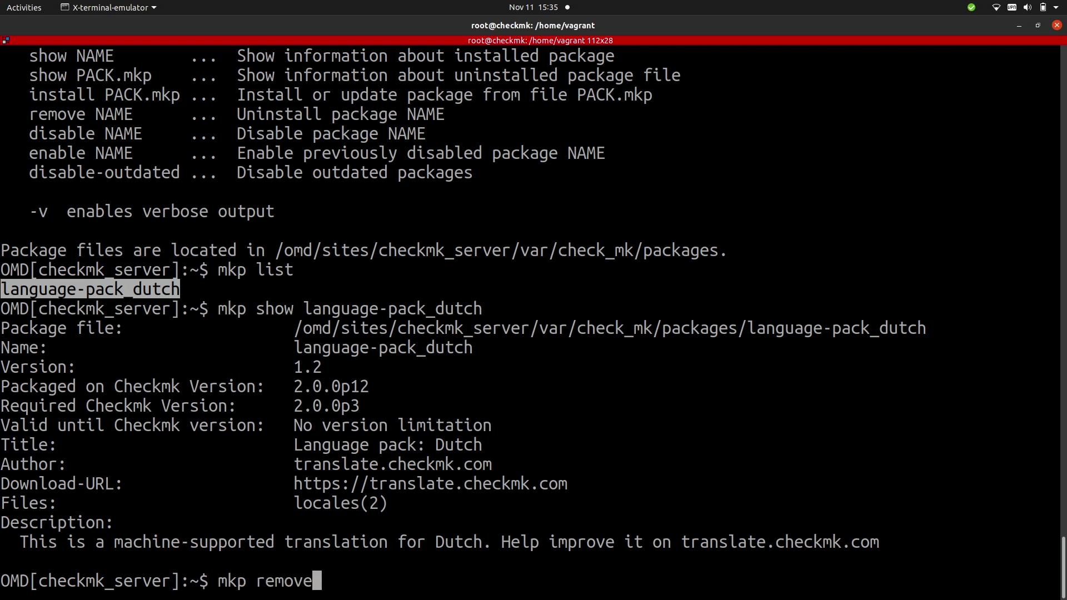
{"action": "middle_click", "coordinate": [355, 434]}
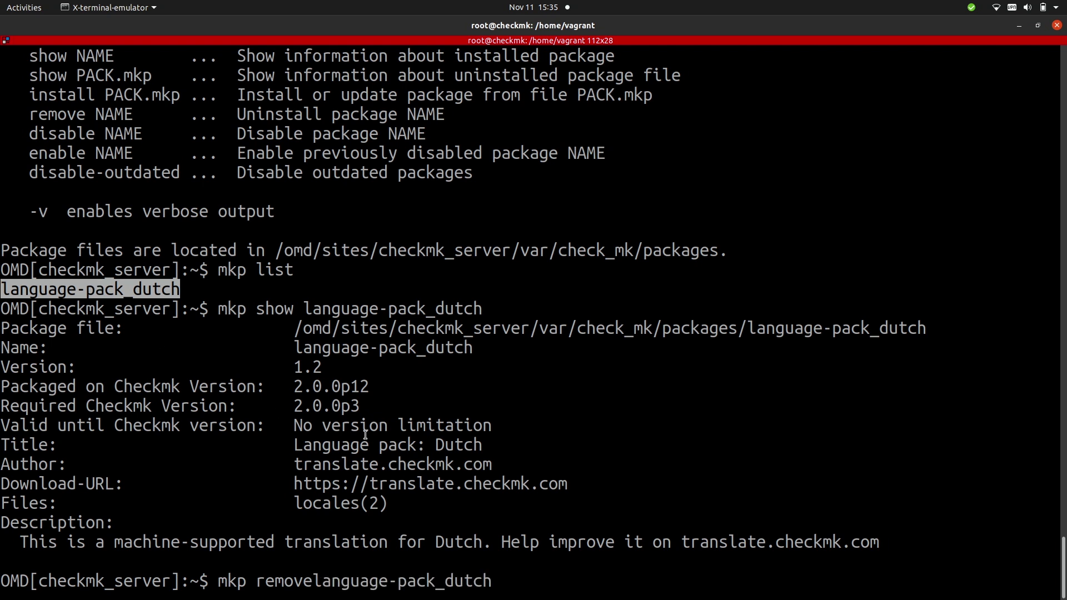
{"action": "key", "text": "Left"}
{"action": "key", "text": "Left"}
{"action": "key", "text": "Left"}
{"action": "key", "text": "Left"}
{"action": "key", "text": "Left"}
{"action": "key", "text": "Left"}
{"action": "key", "text": "Left"}
{"action": "key", "text": "Left"}
{"action": "key", "text": "Left"}
{"action": "key", "text": "Left"}
{"action": "key", "text": "Left"}
{"action": "key", "text": "Left"}
{"action": "key", "text": "Left"}
{"action": "key", "text": "Left"}
{"action": "key", "text": "Left"}
{"action": "key", "text": "Left"}
{"action": "key", "text": "Left"}
{"action": "key", "text": "Left"}
{"action": "key", "text": "Left"}
{"action": "key", "text": "Return"}
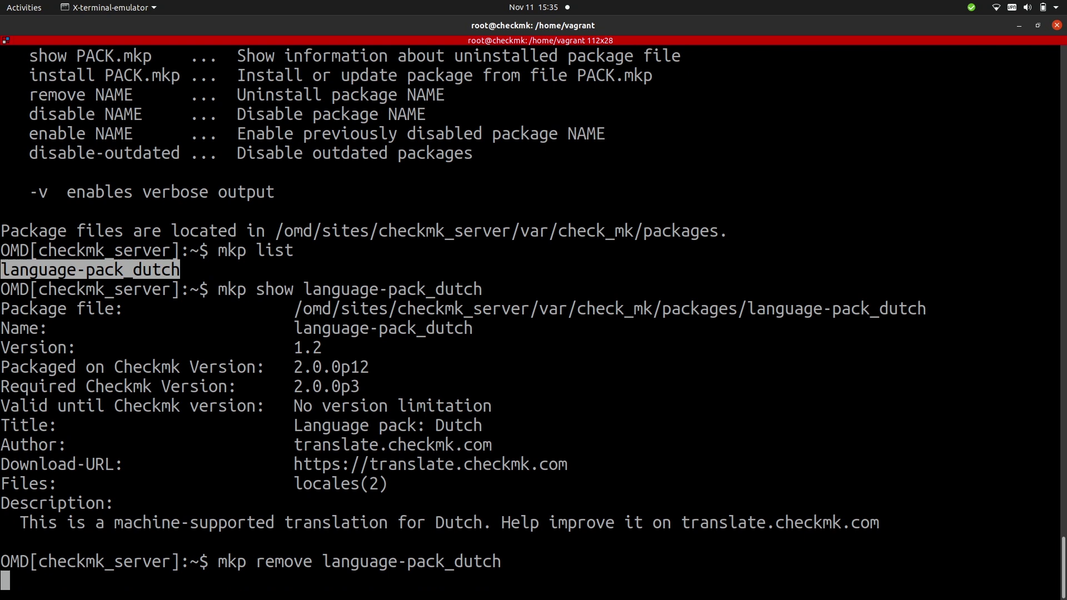